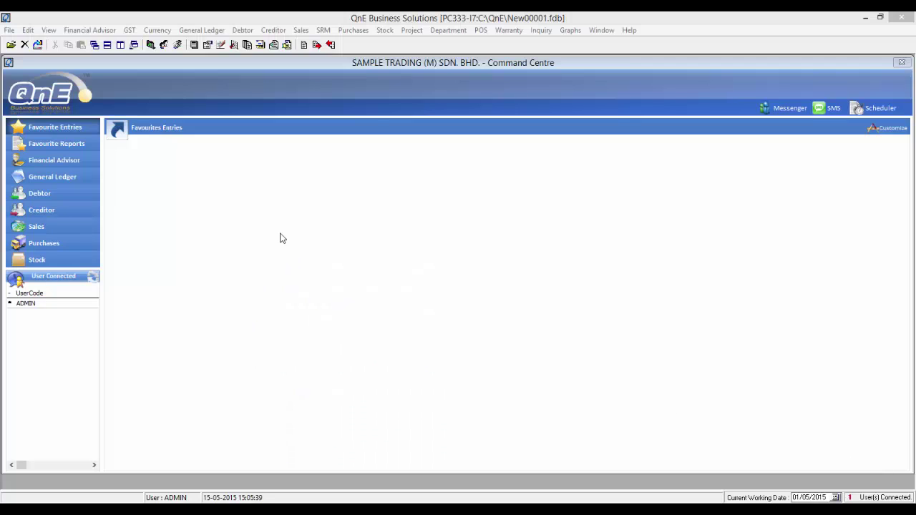
# - Open the GST Return Form from the GST menu
pyautogui.click(129, 31)
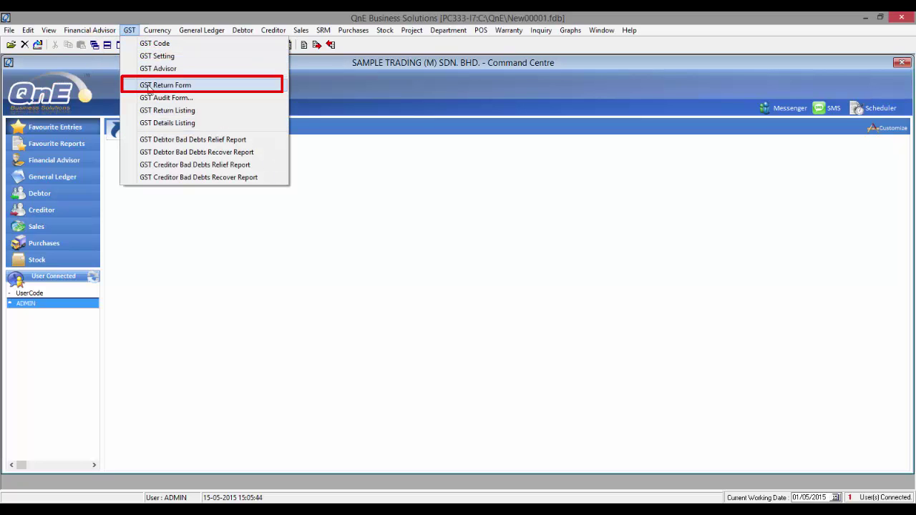
pyautogui.click(165, 85)
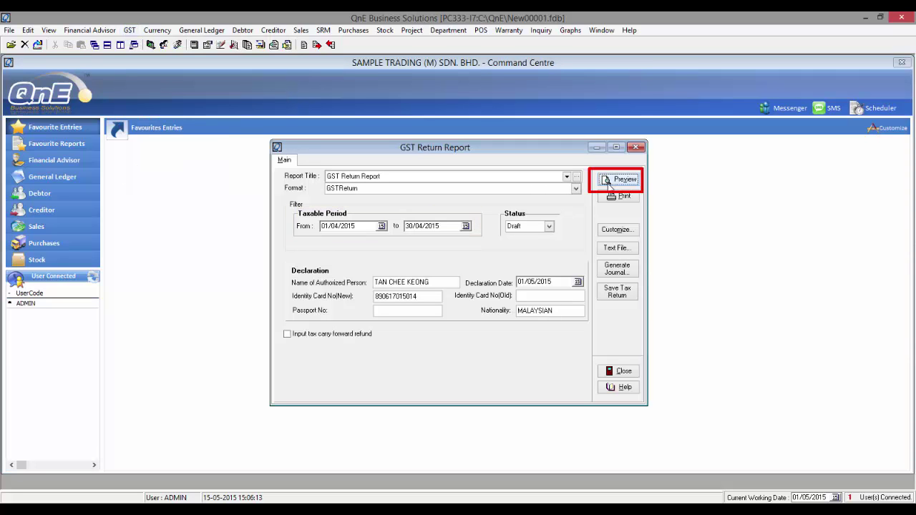
# - Preview both pages of the GST-03 return, confirming RM 633.37 GST payable
pyautogui.click(607, 184)
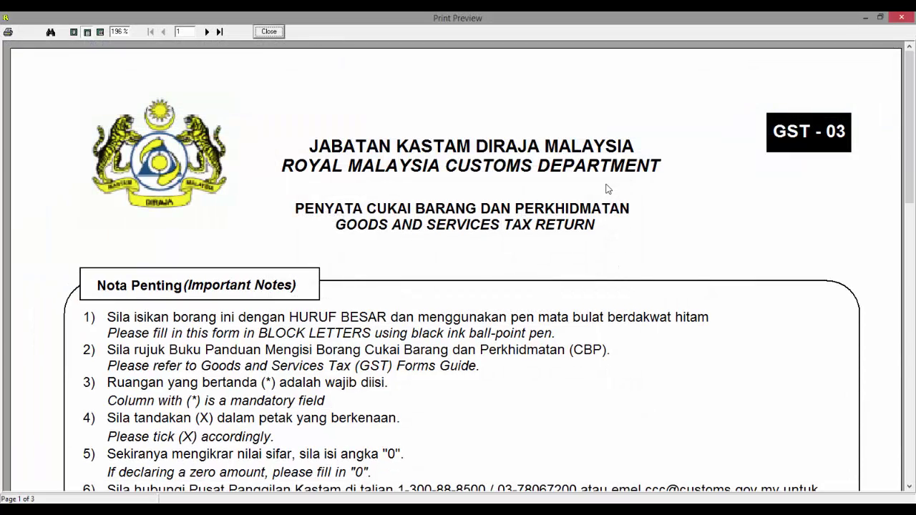
pyautogui.moveTo(907, 141); pyautogui.dragTo(897, 403)
pyautogui.click(207, 31)
pyautogui.moveTo(908, 354); pyautogui.dragTo(914, 96)
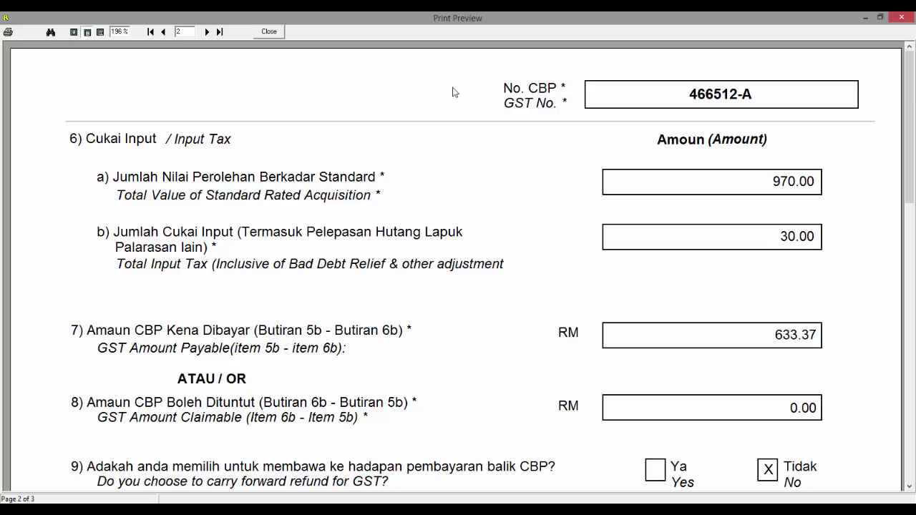
# - Close the return preview and open the GST Details Listing
pyautogui.click(269, 32)
pyautogui.click(129, 30)
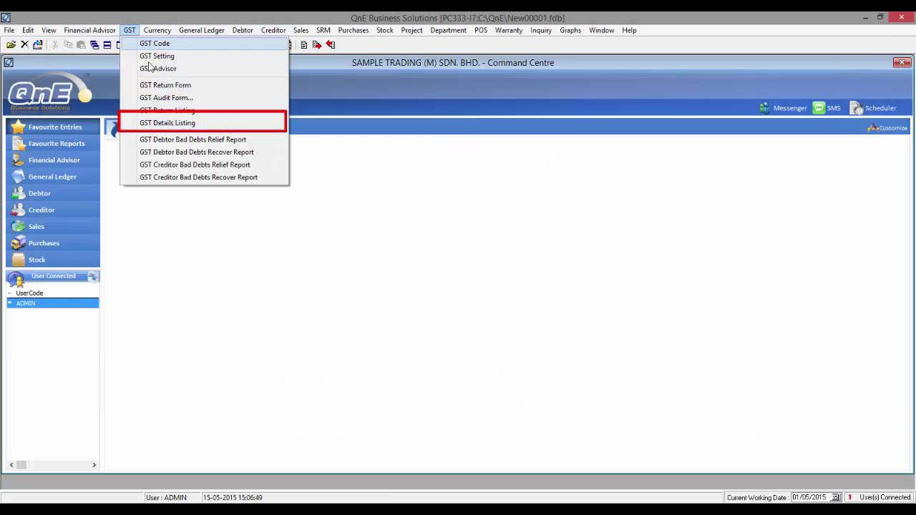
pyautogui.click(181, 127)
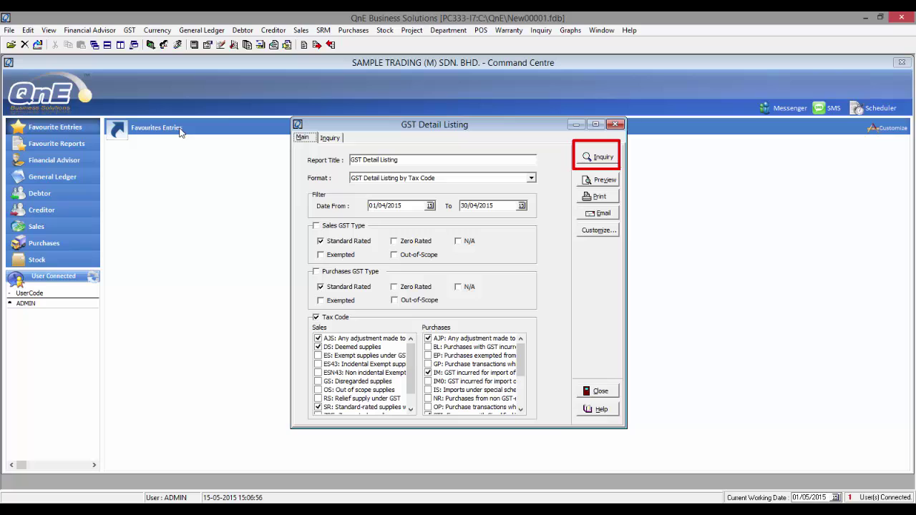
# - List April 2015 GST transactions and review payment voucher PV1504/001's 30.00 input tax
pyautogui.click(595, 157)
pyautogui.click(595, 157)
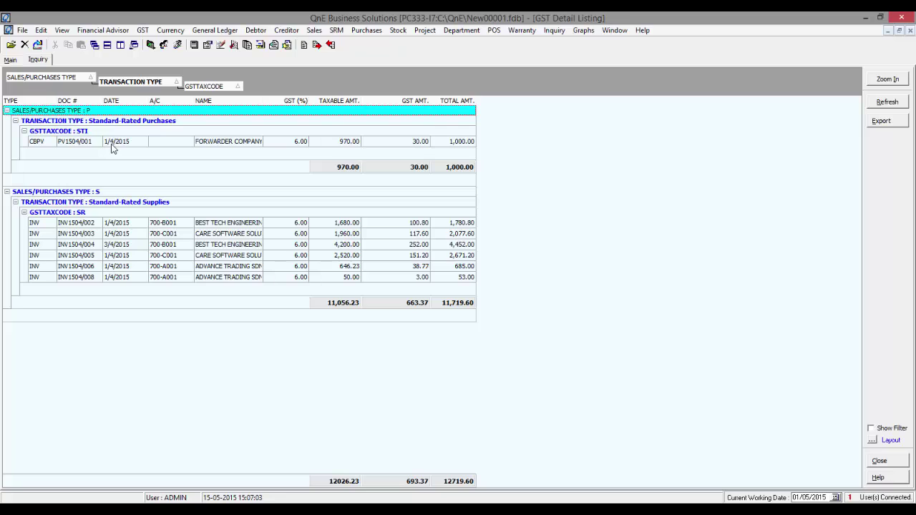
pyautogui.doubleClick(111, 146)
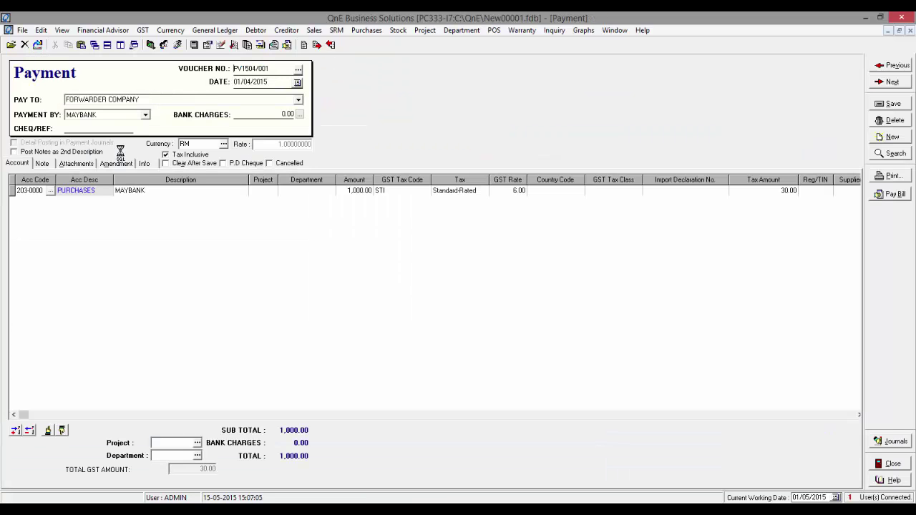
pyautogui.click(891, 464)
# - Close the GST detail listing and reopen the GST Return Form
pyautogui.click(833, 448)
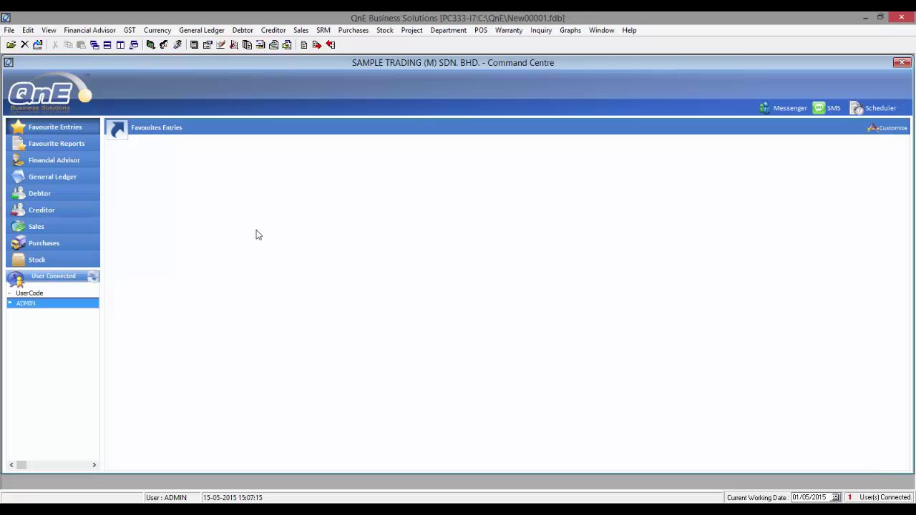
pyautogui.click(129, 30)
pyautogui.click(159, 86)
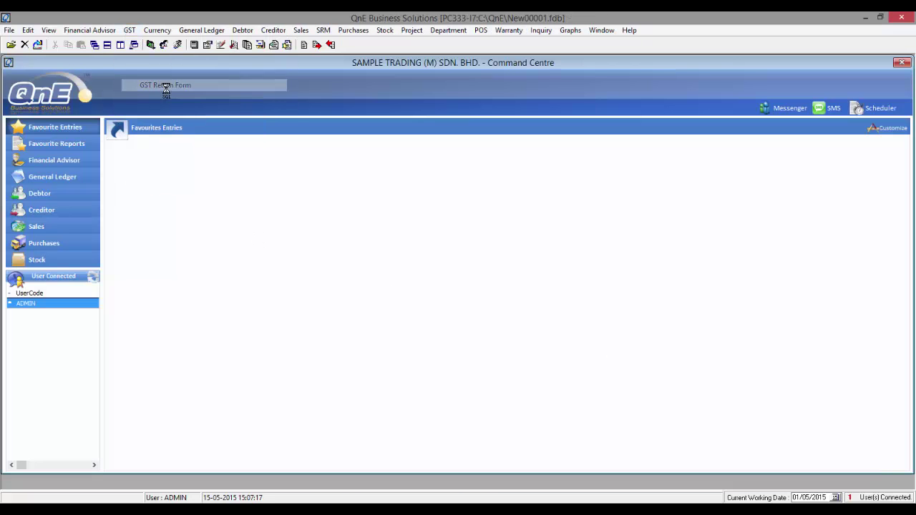
# - Enter the authorised person's name, IC number and nationality MALAYSIAN, then save the tax return
pyautogui.doubleClick(388, 283)
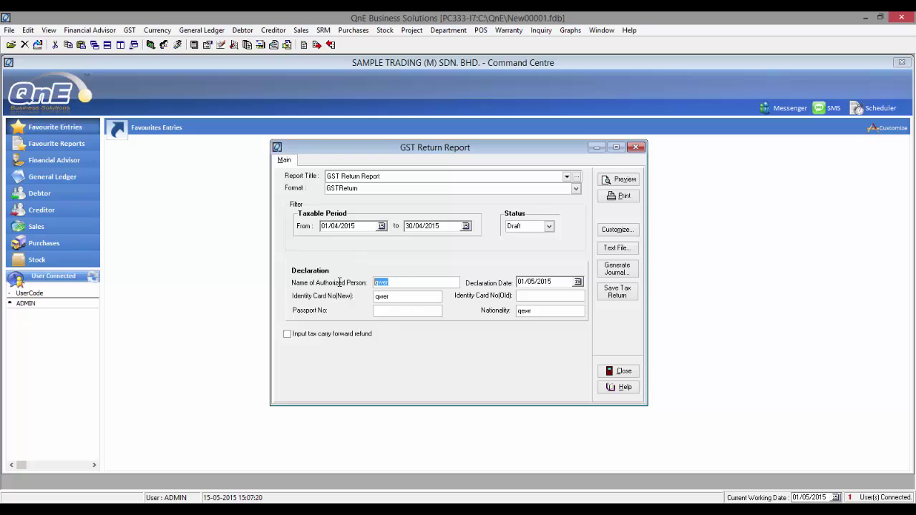
pyautogui.press('Tab')
pyautogui.press('Tab')
pyautogui.press('Tab')
pyautogui.write('MALAYSIAN')
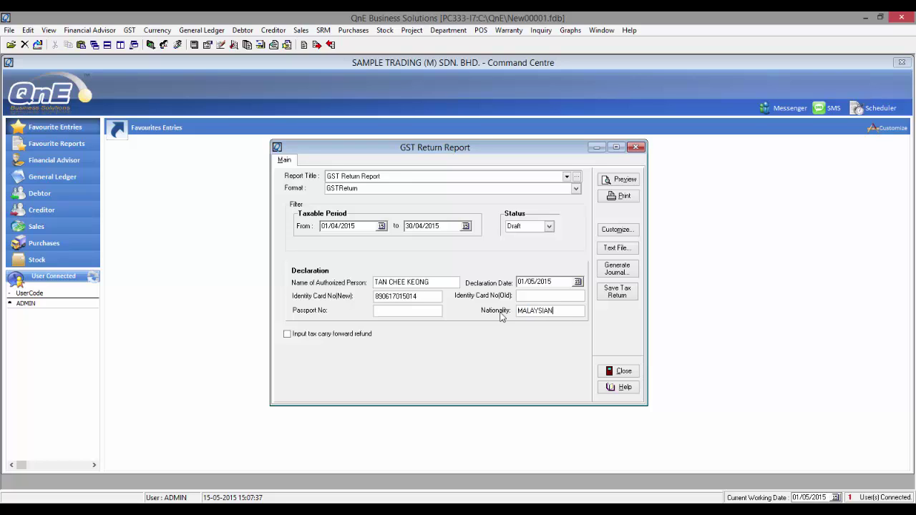
pyautogui.click(616, 295)
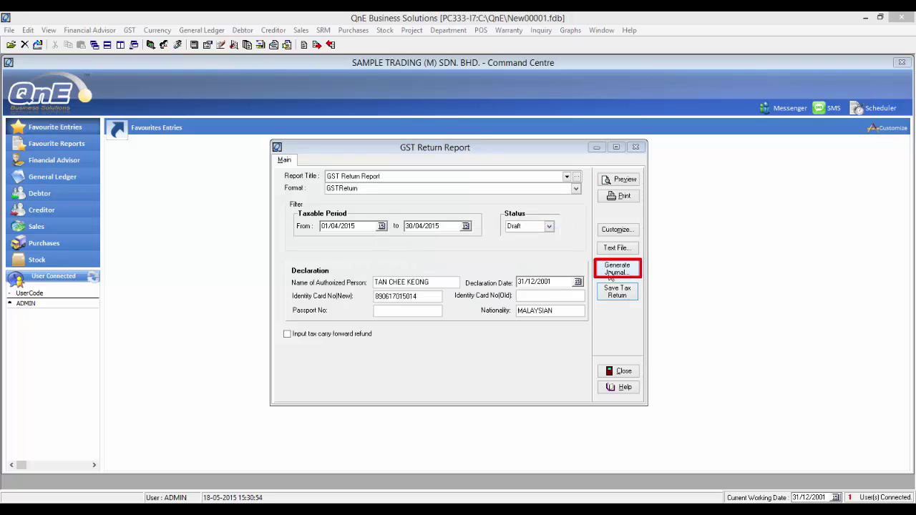
# - Generate and save GST adjustment journal JV1505/001 for April 2015
pyautogui.click(612, 272)
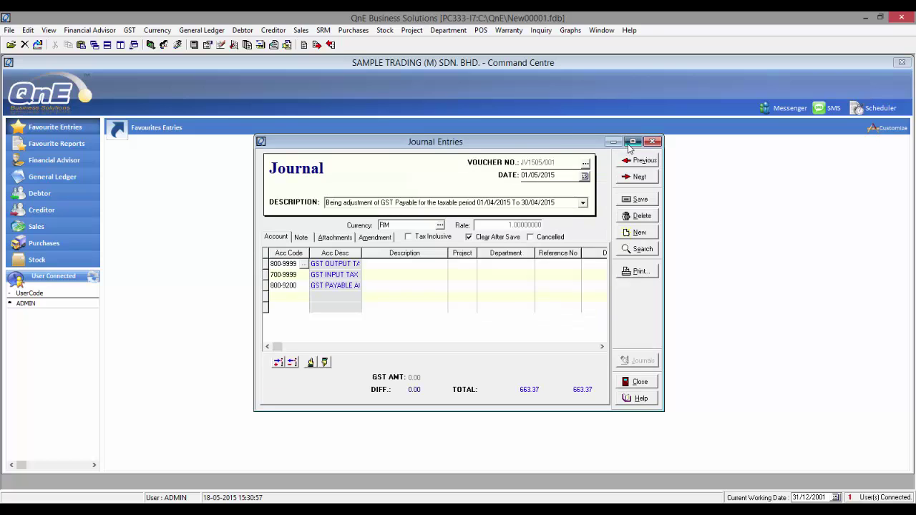
pyautogui.click(632, 141)
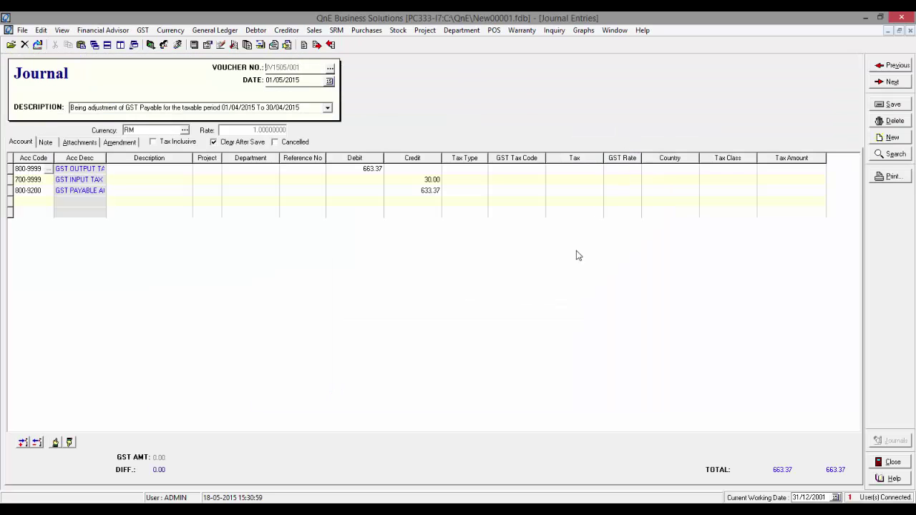
pyautogui.click(878, 108)
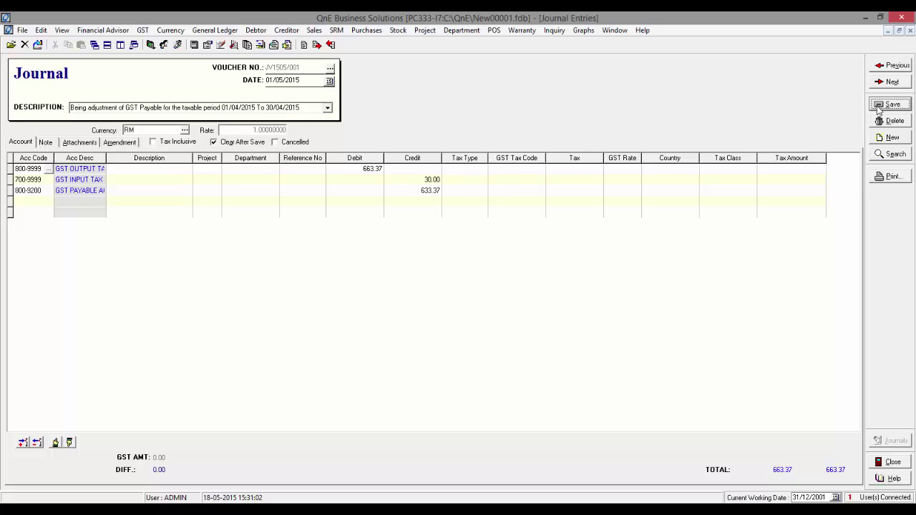
# - Review JV1505/001's posting lines crediting 633.37 to GST payable, then close the journal
pyautogui.click(890, 67)
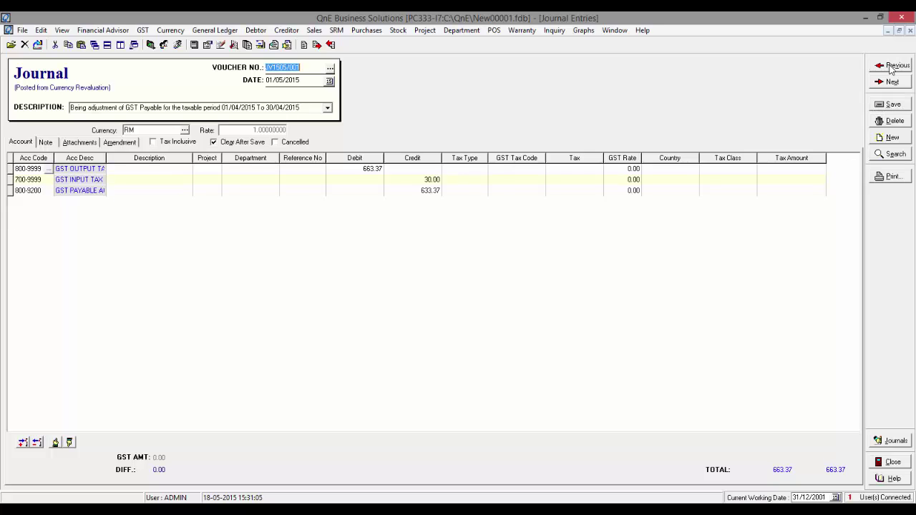
pyautogui.click(881, 443)
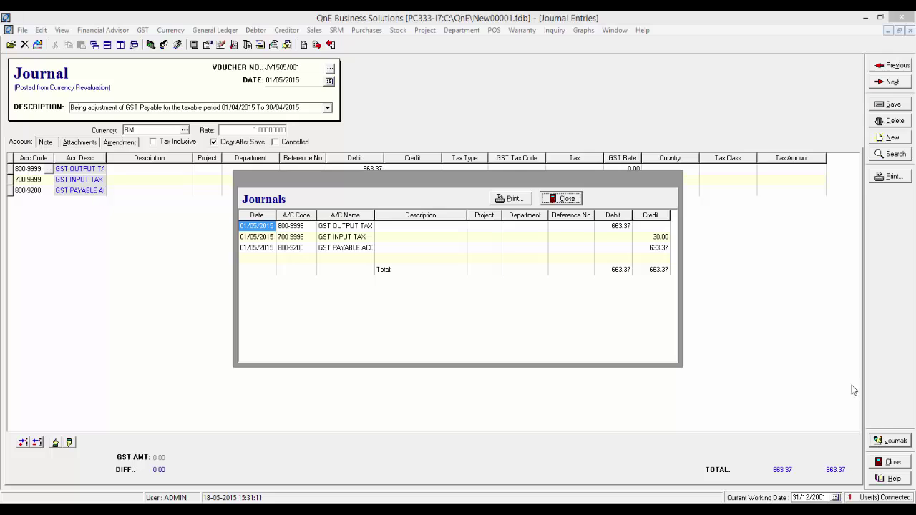
pyautogui.click(569, 200)
pyautogui.click(881, 462)
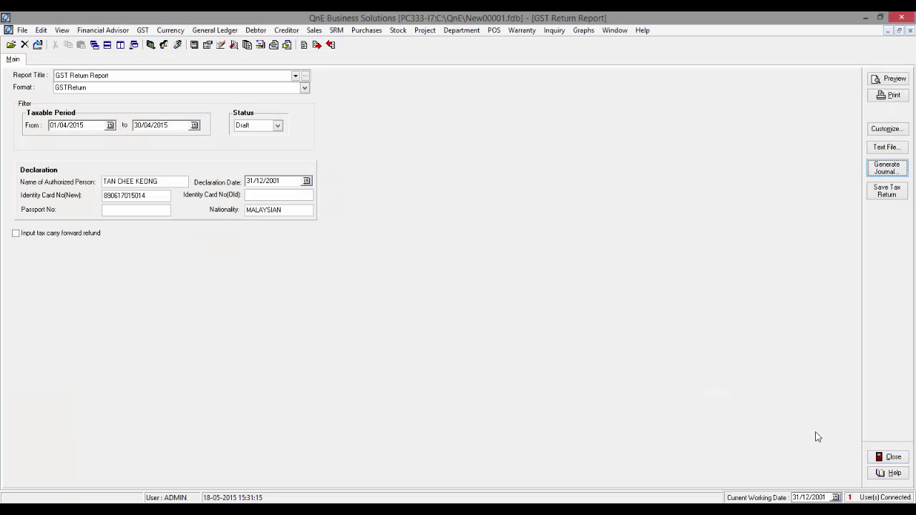
pyautogui.click(900, 30)
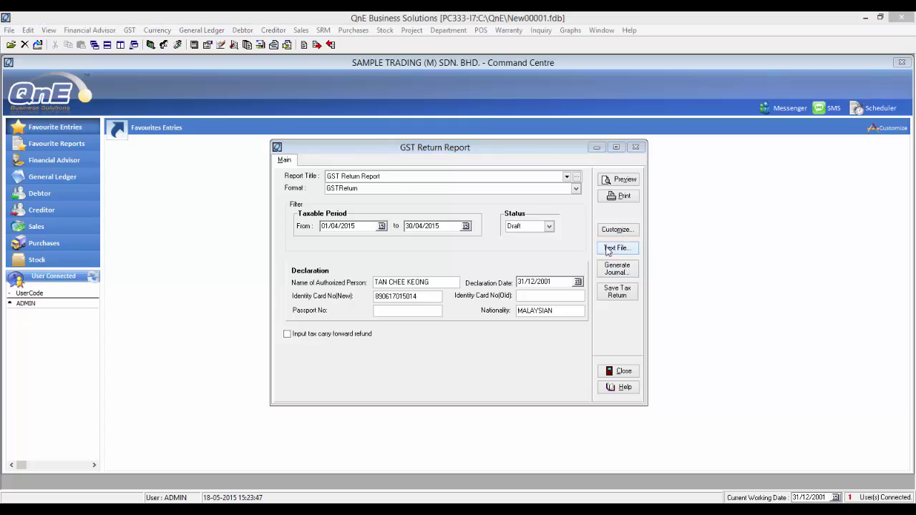
# - Export the April 2015 GST return to the Desktop as GST03_2015_04.txt, then browse Documents
pyautogui.click(619, 249)
pyautogui.click(326, 187)
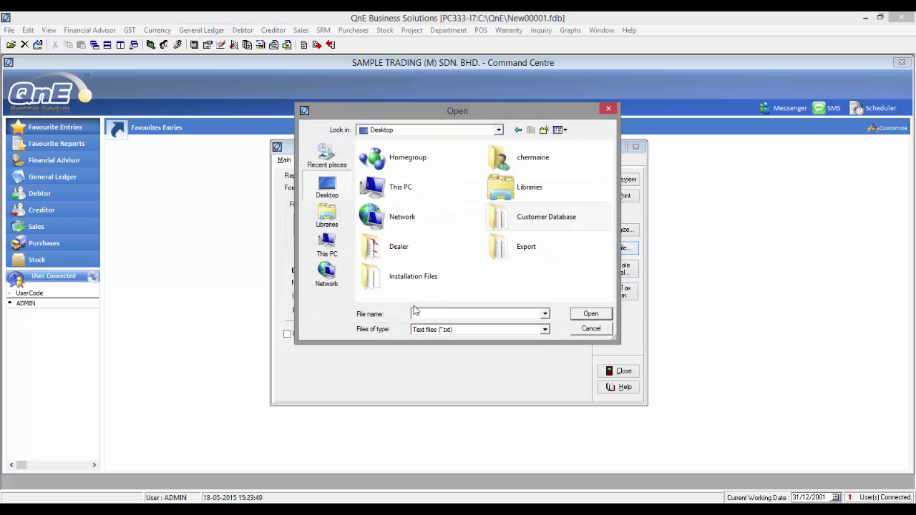
pyautogui.click(423, 312)
pyautogui.write('GST03_2015_04')
pyautogui.click(589, 316)
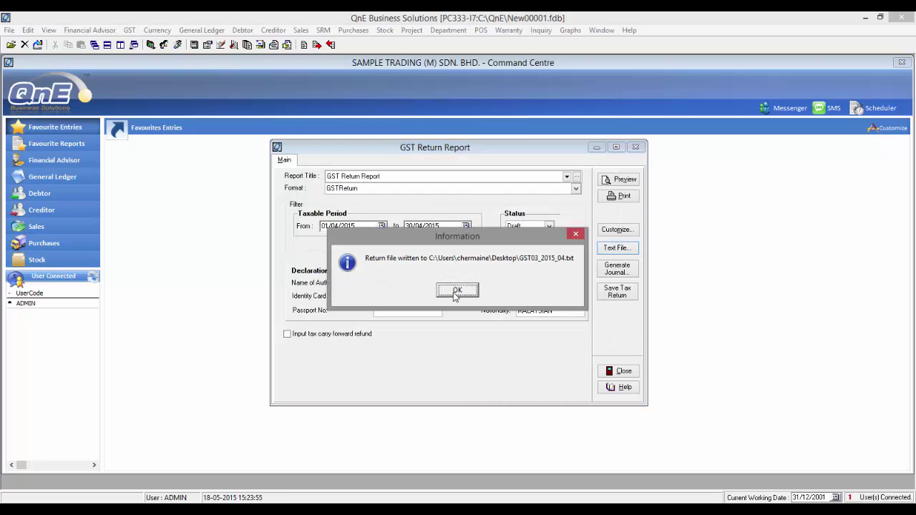
pyautogui.click(457, 291)
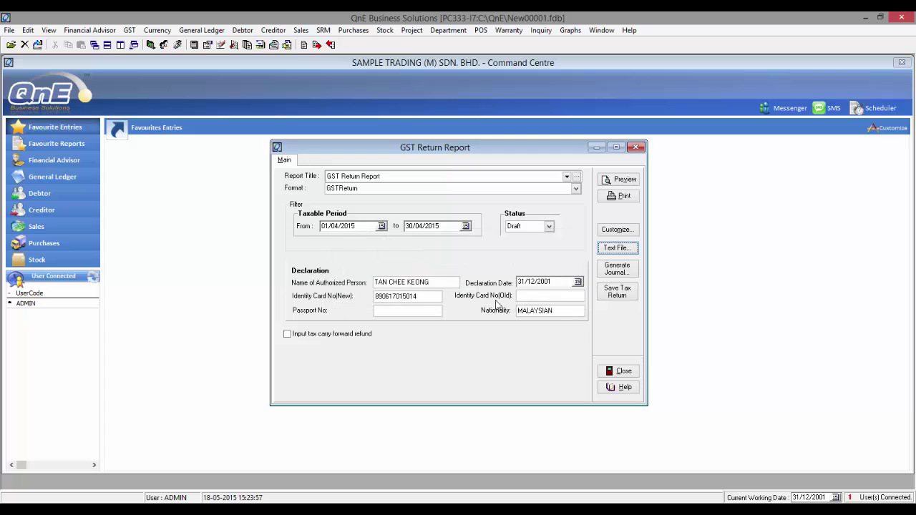
pyautogui.press('super+e')
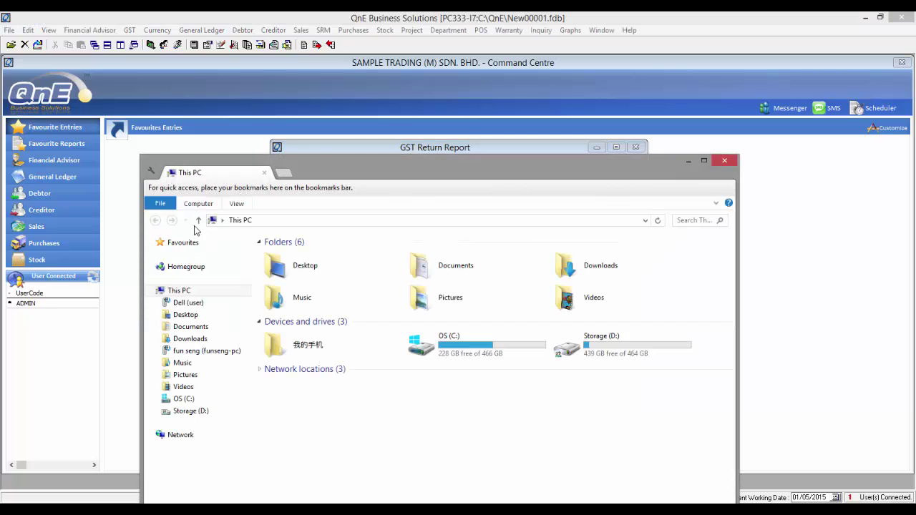
pyautogui.click(200, 327)
# - Open submission.txt from Documents and begin logging in on the TAP portal
pyautogui.doubleClick(306, 447)
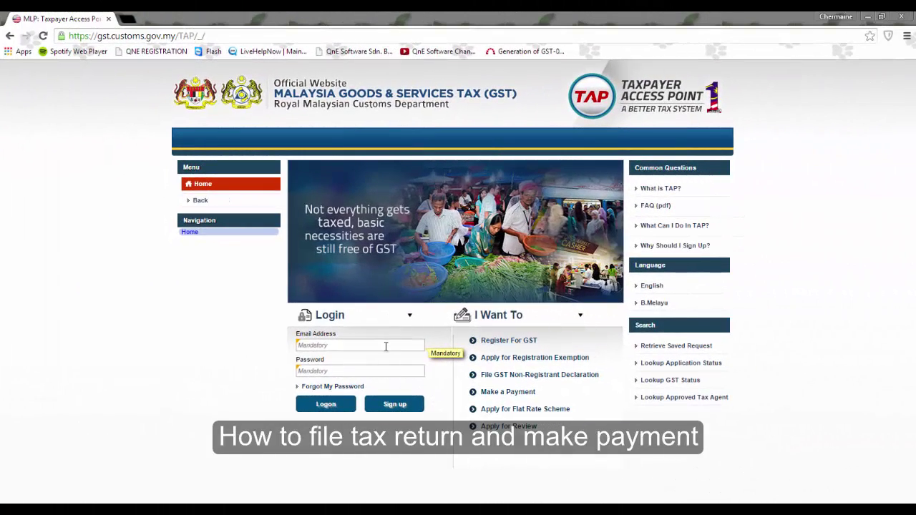
pyautogui.click(385, 345)
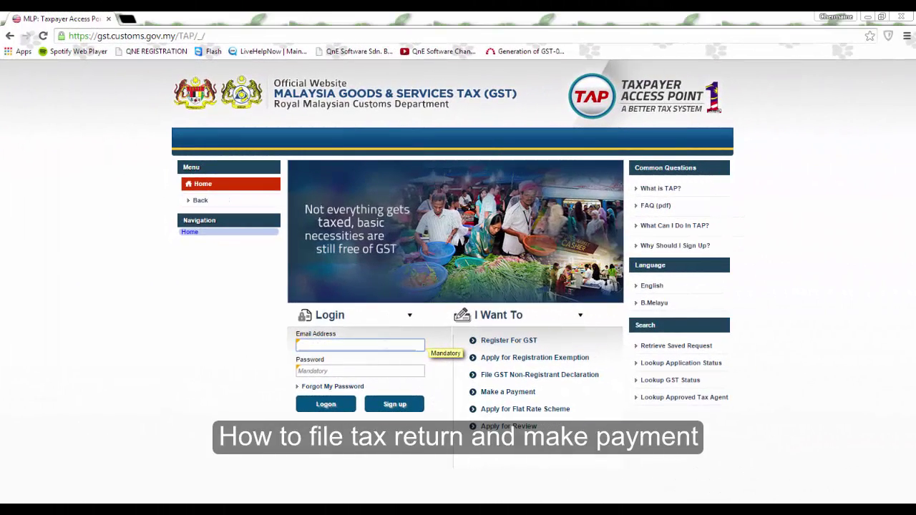
# - Log in to TAP and start filing the GST return for the 30-Jun-2015 period
pyautogui.click(368, 370)
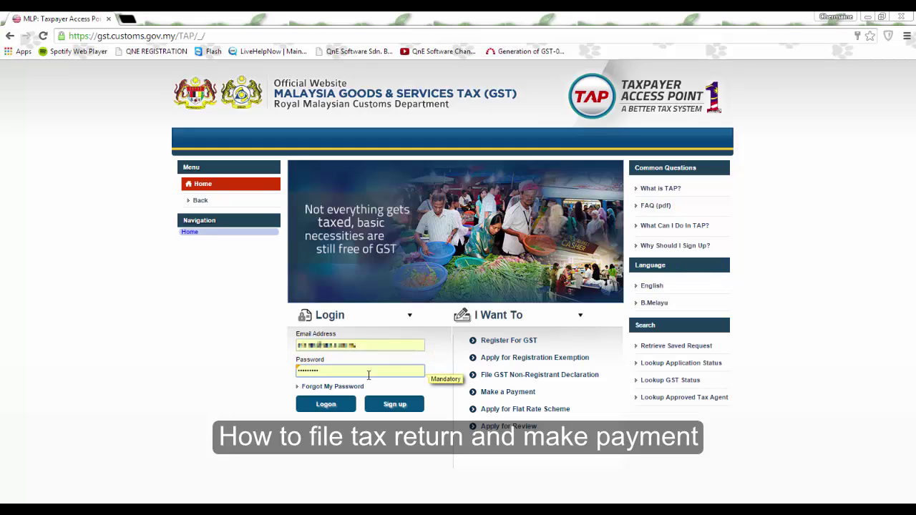
pyautogui.click(335, 404)
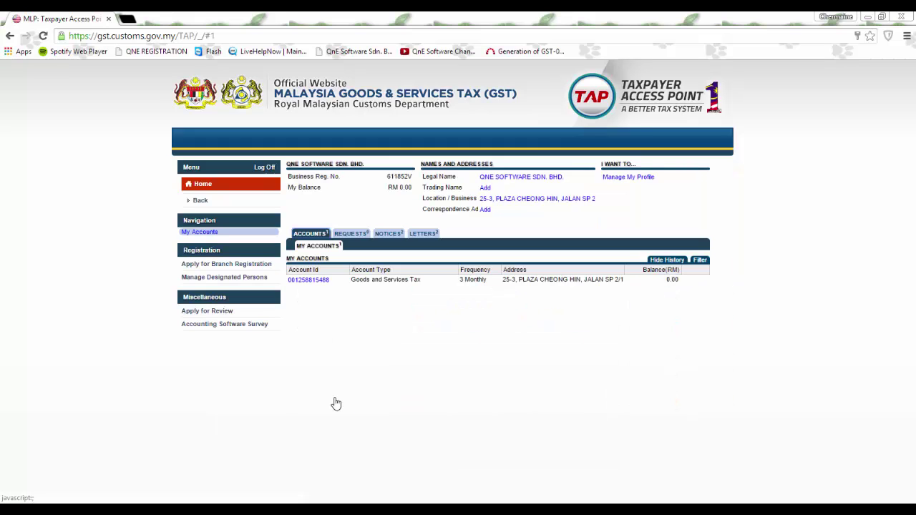
pyautogui.click(314, 285)
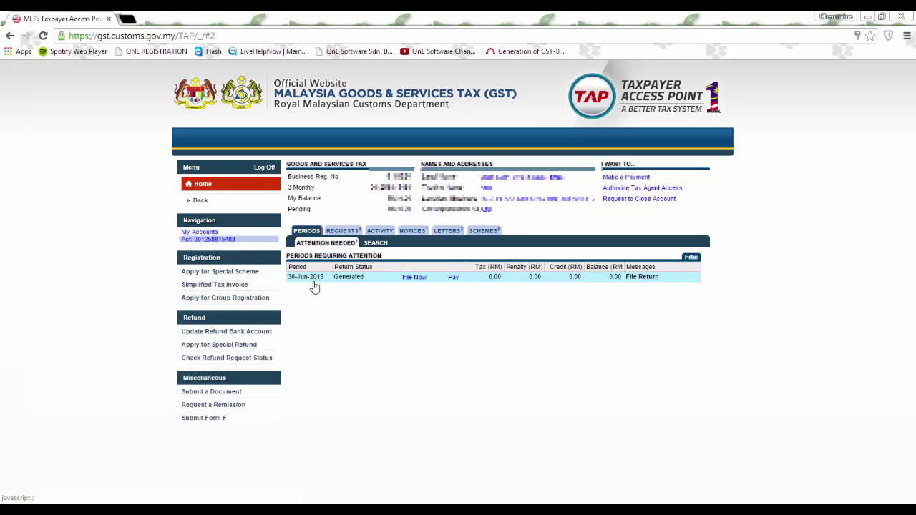
pyautogui.click(415, 278)
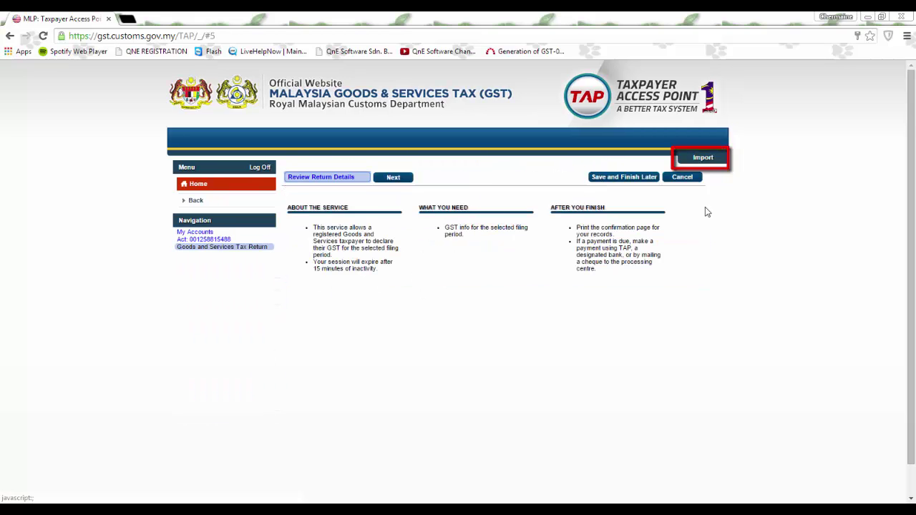
# - Import GST03April2015.txt from the Desktop into the 30-Jun-2015 GST return
pyautogui.click(704, 161)
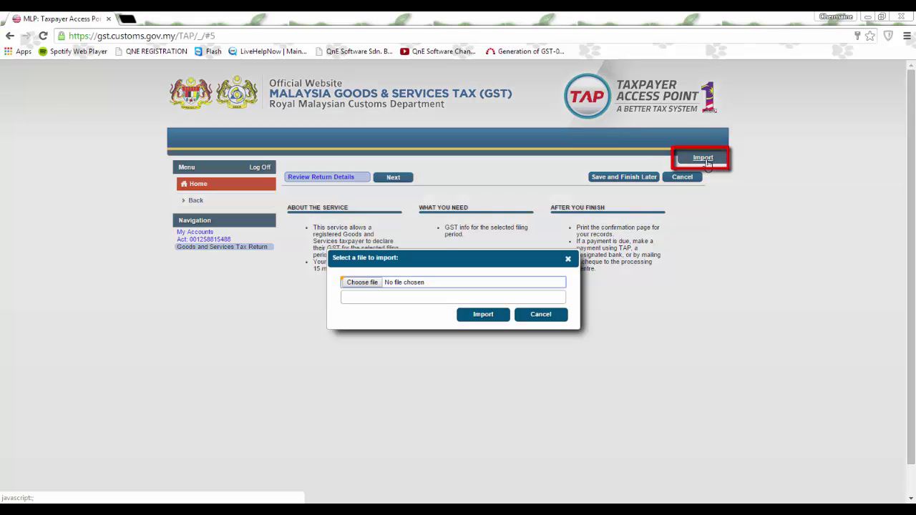
pyautogui.click(361, 281)
pyautogui.click(319, 213)
pyautogui.scroll(-3, 386, 208)
pyautogui.scroll(3, 386, 208)
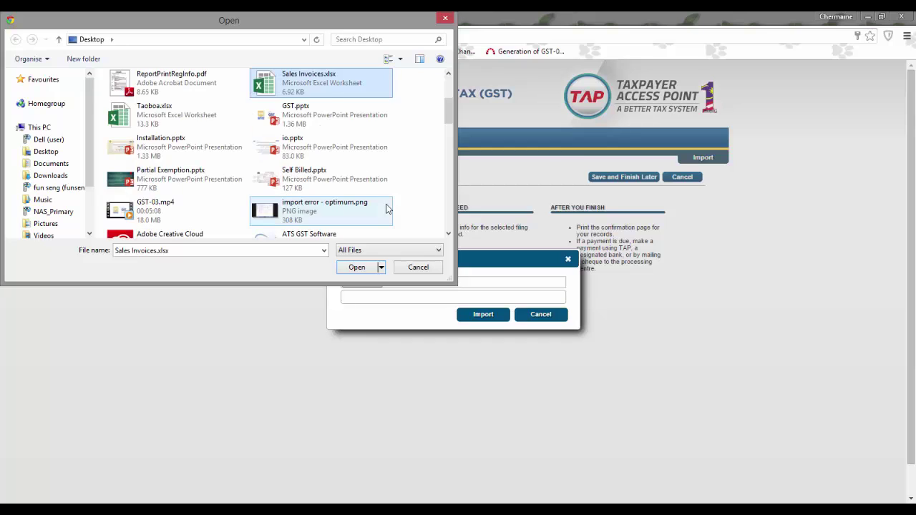
pyautogui.scroll(-10, 387, 208)
pyautogui.scroll(3, 385, 207)
pyautogui.click(192, 159)
pyautogui.click(356, 267)
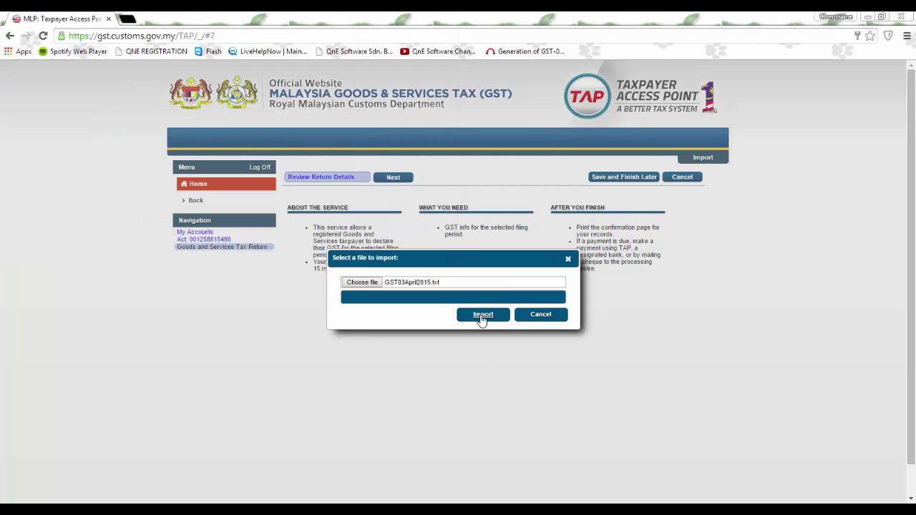
pyautogui.click(483, 316)
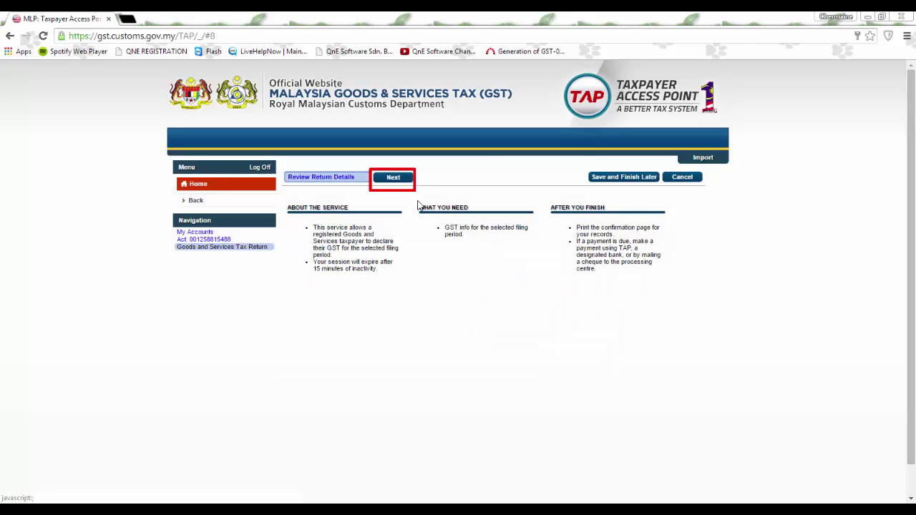
# - Step through details and industry codes, submit the RM 63,831.09 return, then start payment
pyautogui.click(389, 180)
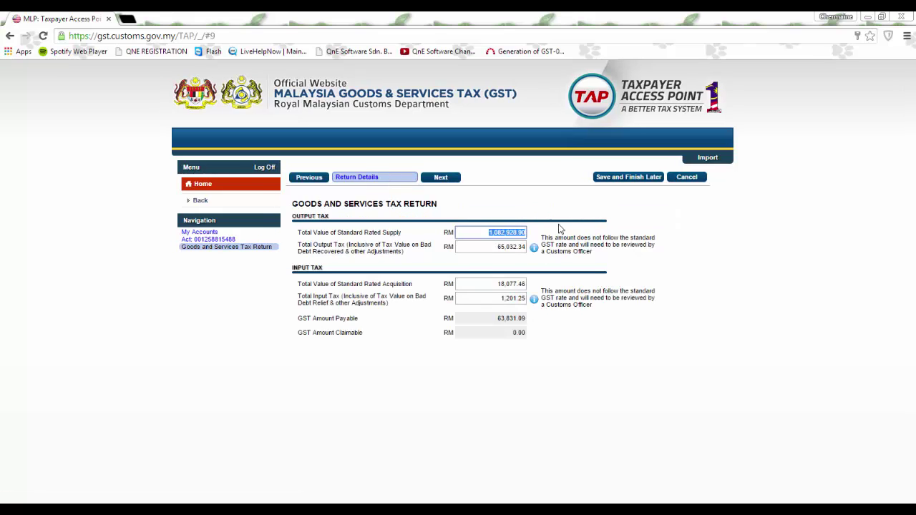
pyautogui.click(441, 177)
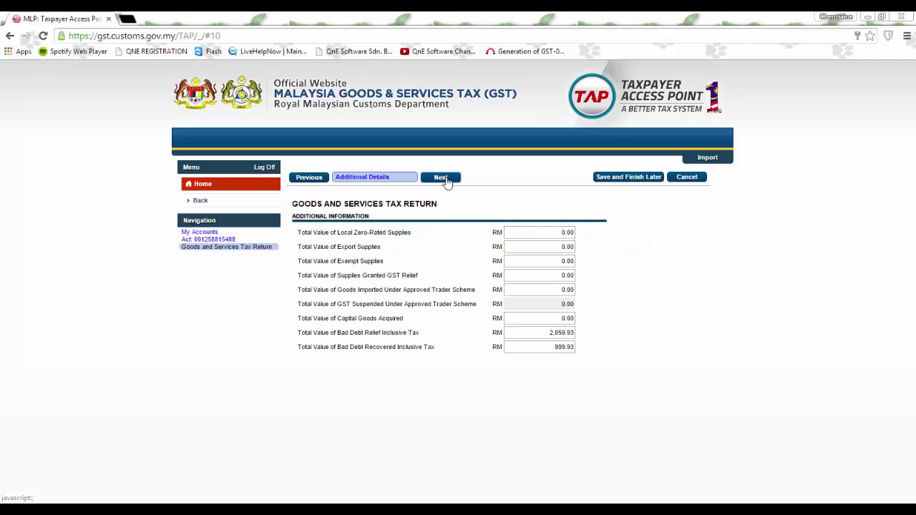
pyautogui.click(444, 178)
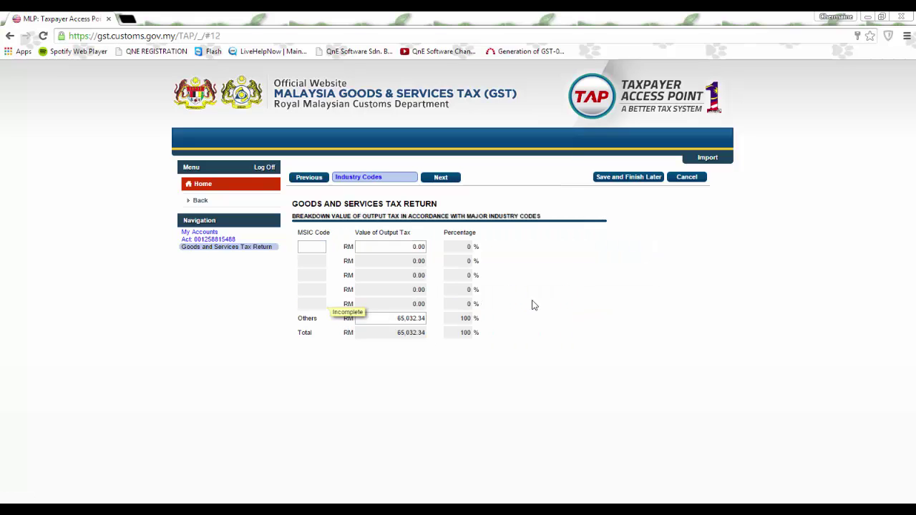
pyautogui.click(438, 179)
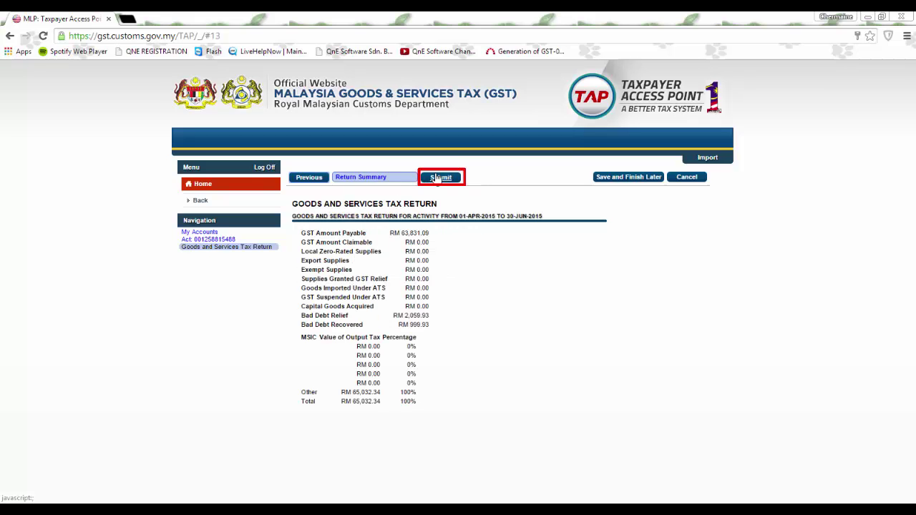
pyautogui.click(446, 179)
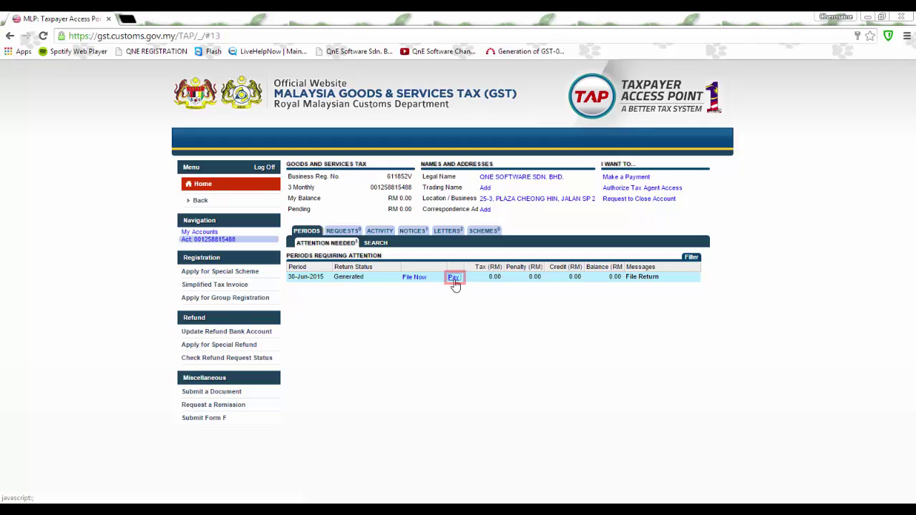
pyautogui.click(453, 279)
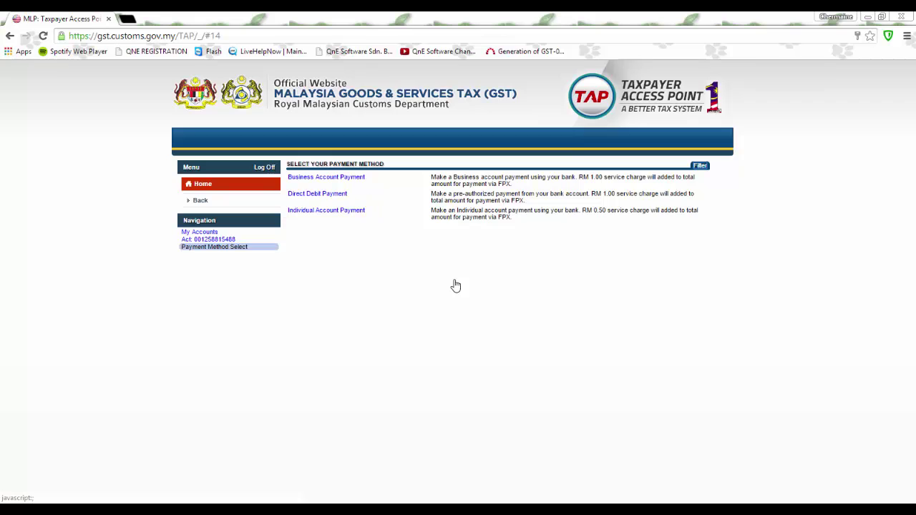
# - Start a Business Account Payment for the 30-Jun-2015 GST period in TAP
pyautogui.click(348, 179)
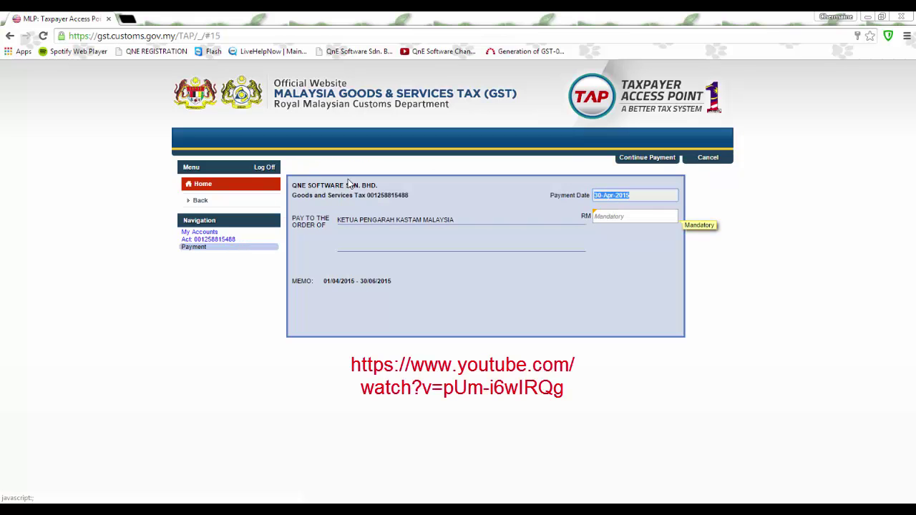